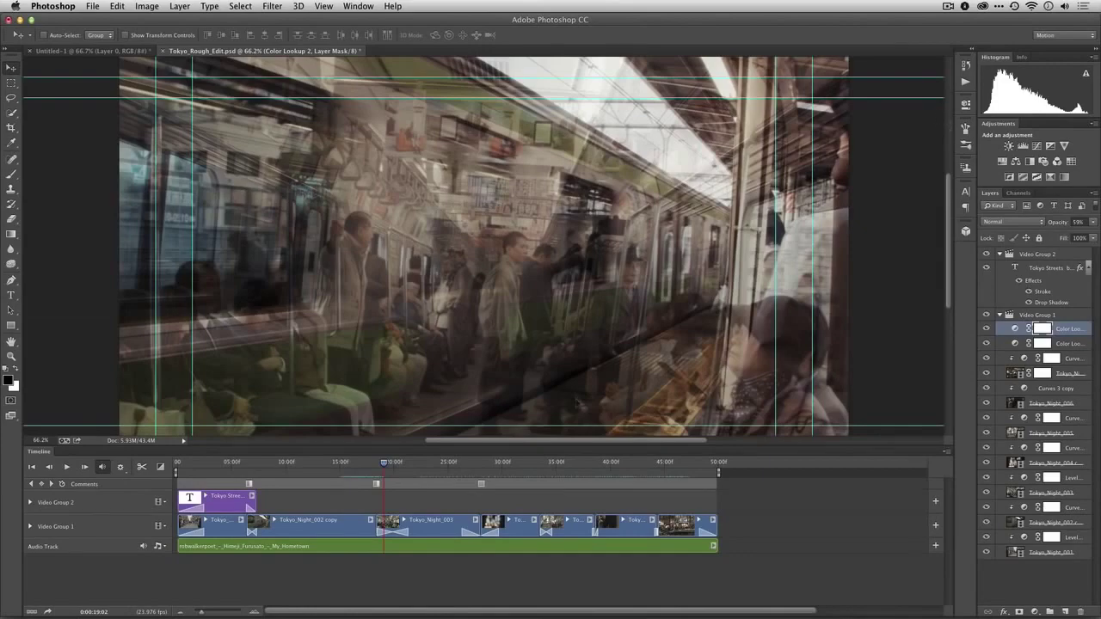
Move the playhead from 19:02 to about 21:10, where the subway car interior is clear
{"action": "left_click_drag", "start_coordinate": [386, 463], "coordinate": [410, 463]}
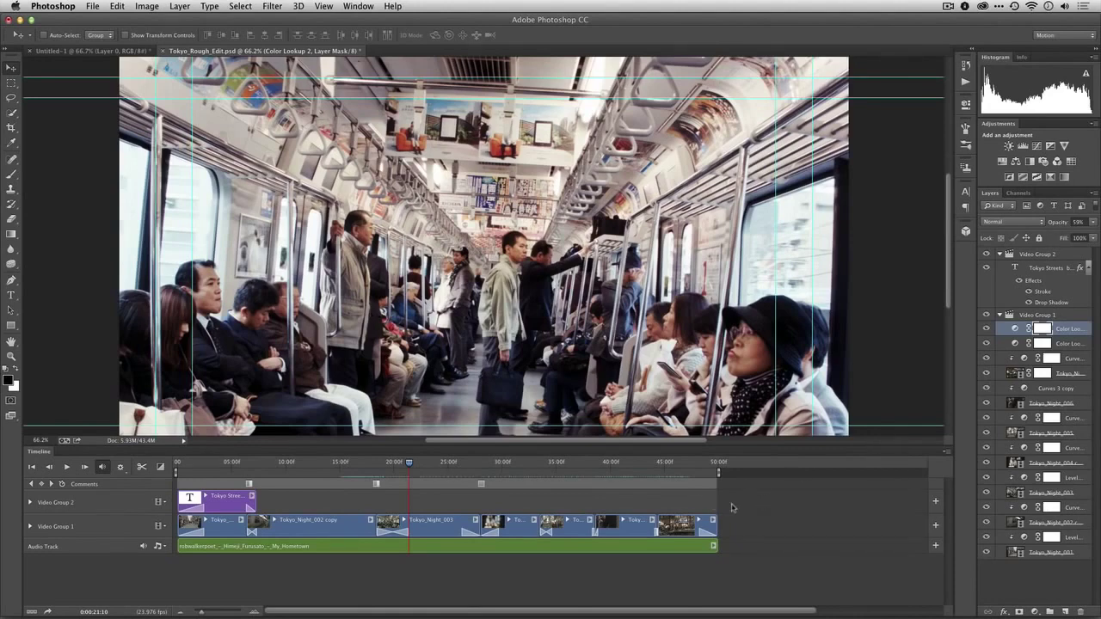
Enable Allow Frame Skipping and play the edit from the timeline's start
{"action": "left_click", "coordinate": [945, 453]}
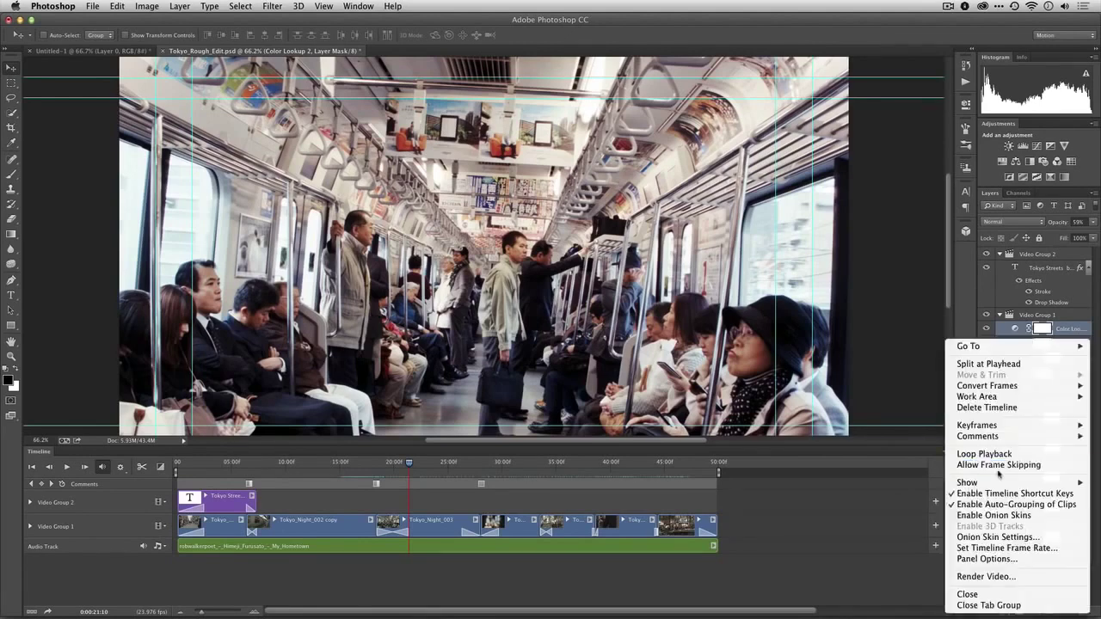
{"action": "mouse_move", "coordinate": [1004, 482]}
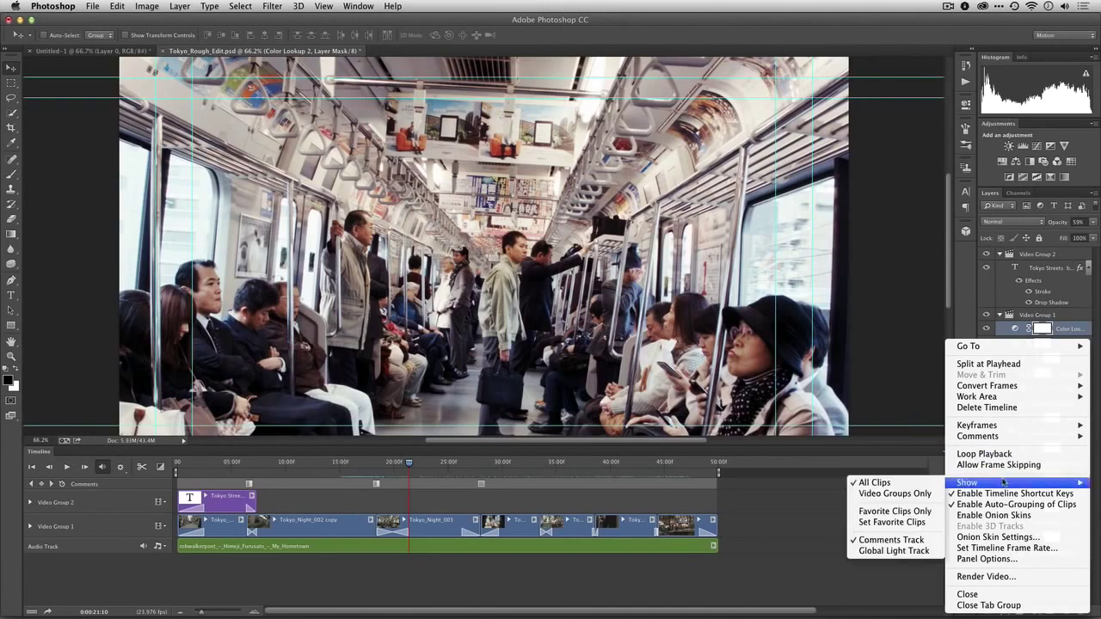
{"action": "left_click", "coordinate": [1005, 466]}
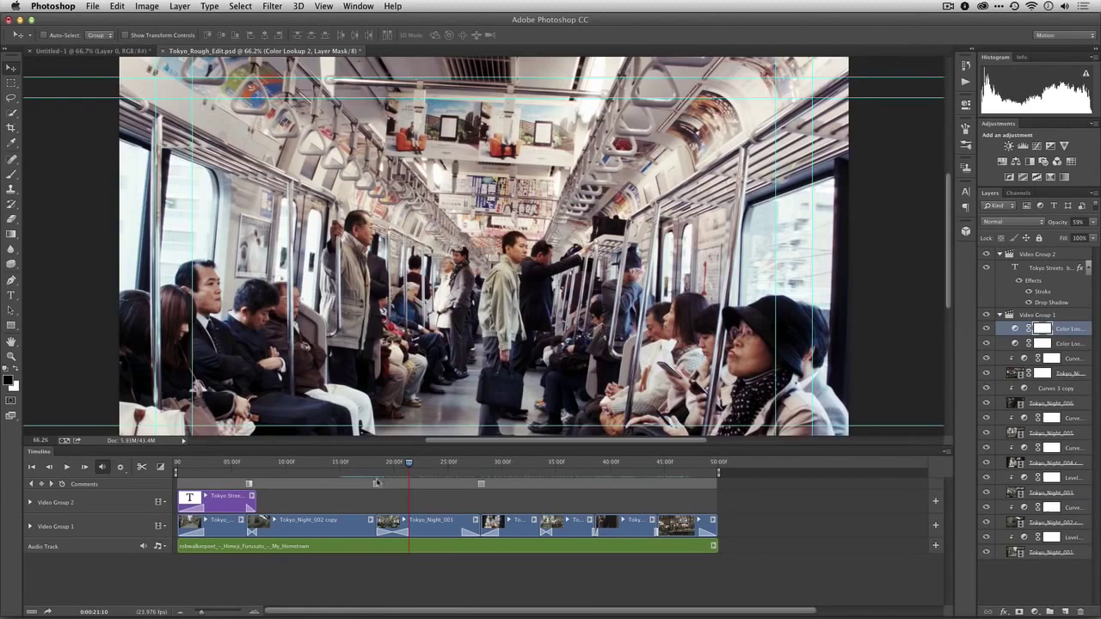
{"action": "left_click_drag", "start_coordinate": [409, 463], "coordinate": [148, 469]}
{"action": "key", "text": "space"}
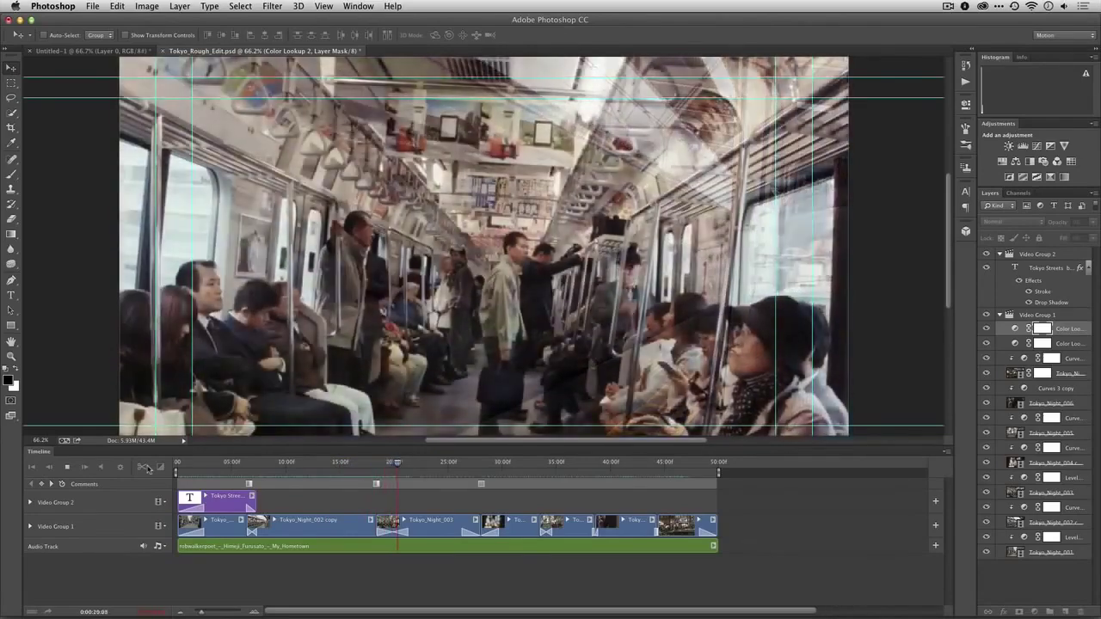
Stop playback at about 21 seconds and bring up File > Export > Render Video
{"action": "key", "text": "space"}
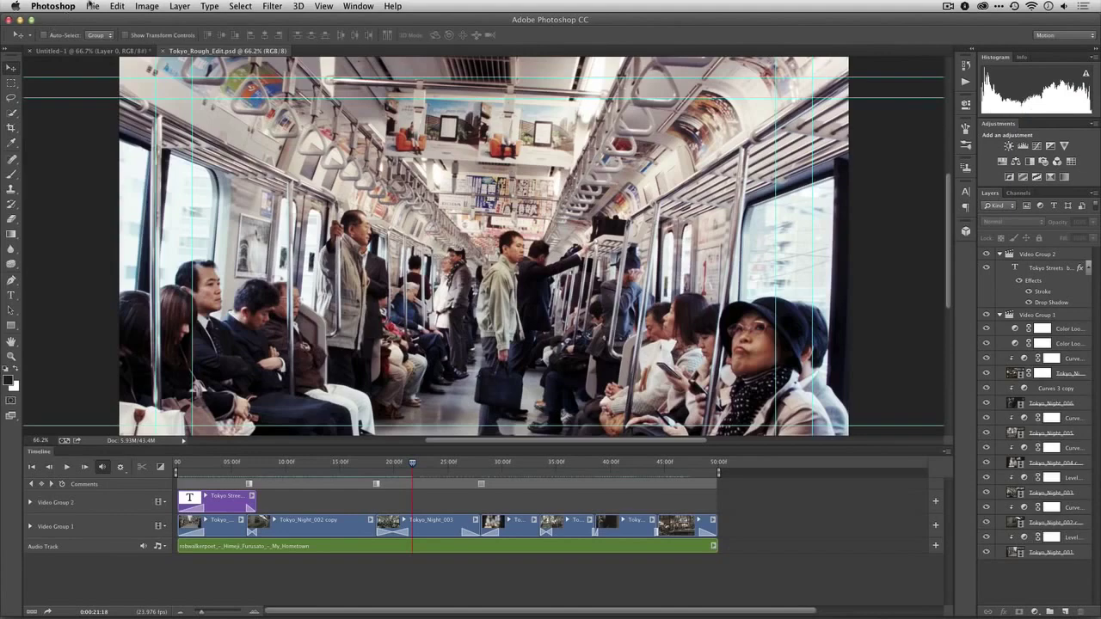
{"action": "left_click", "coordinate": [92, 7]}
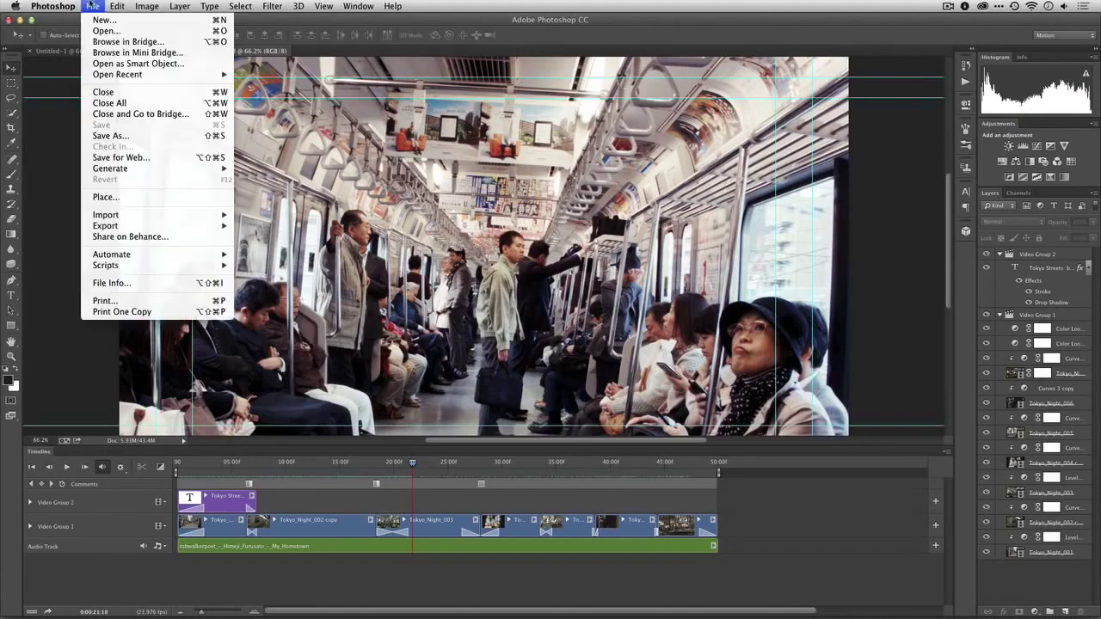
{"action": "left_click", "coordinate": [92, 6]}
{"action": "left_click", "coordinate": [92, 6]}
{"action": "mouse_move", "coordinate": [121, 226]}
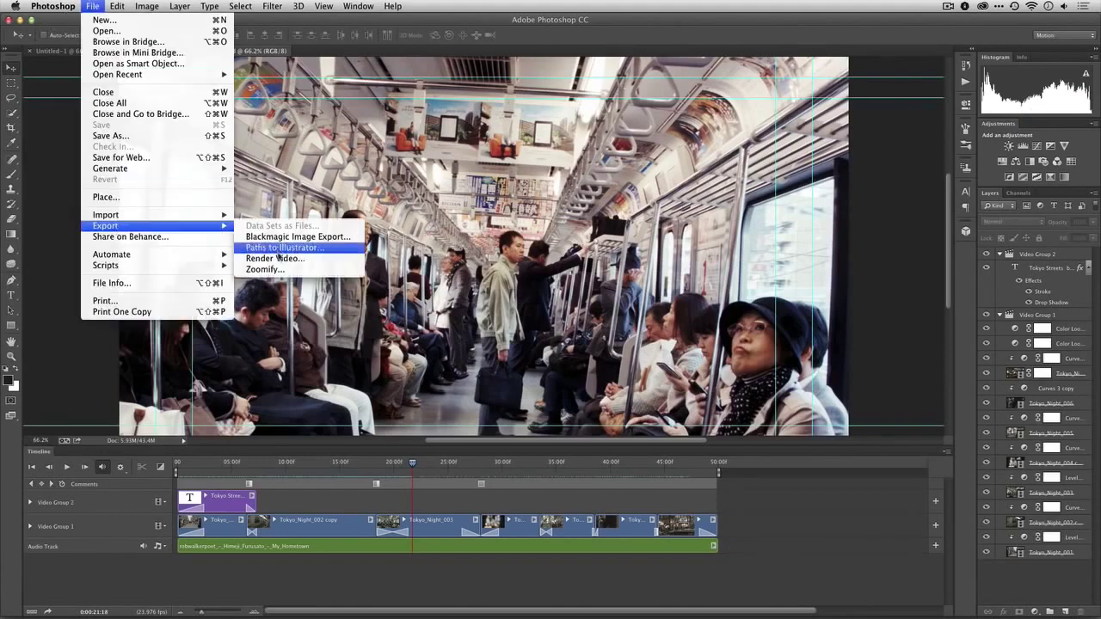
{"action": "left_click", "coordinate": [195, 590]}
{"action": "left_click", "coordinate": [46, 612]}
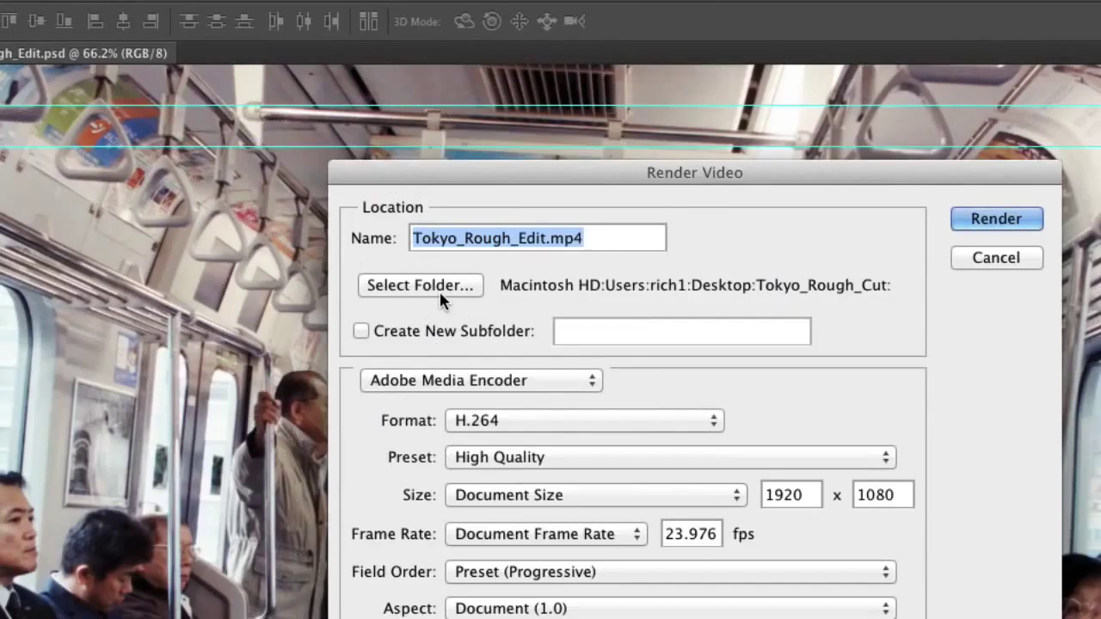
Keep the Tokyo_Rough_Cut folder and add a new subfolder named 'Exports' for the output
{"action": "left_click", "coordinate": [419, 169]}
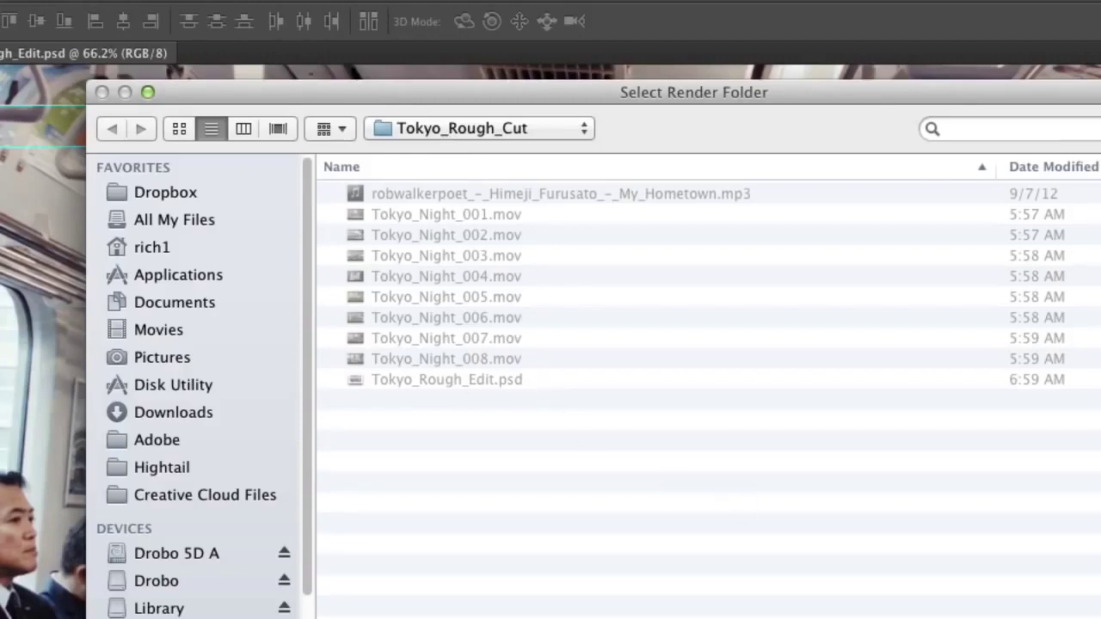
{"action": "key", "text": "Return"}
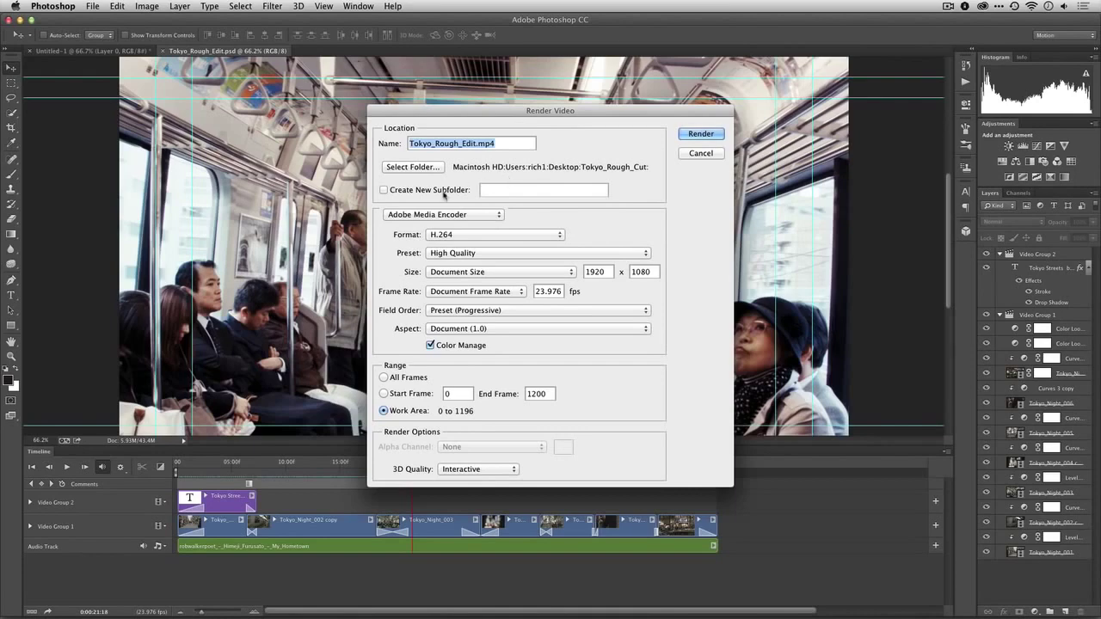
{"action": "left_click", "coordinate": [445, 191]}
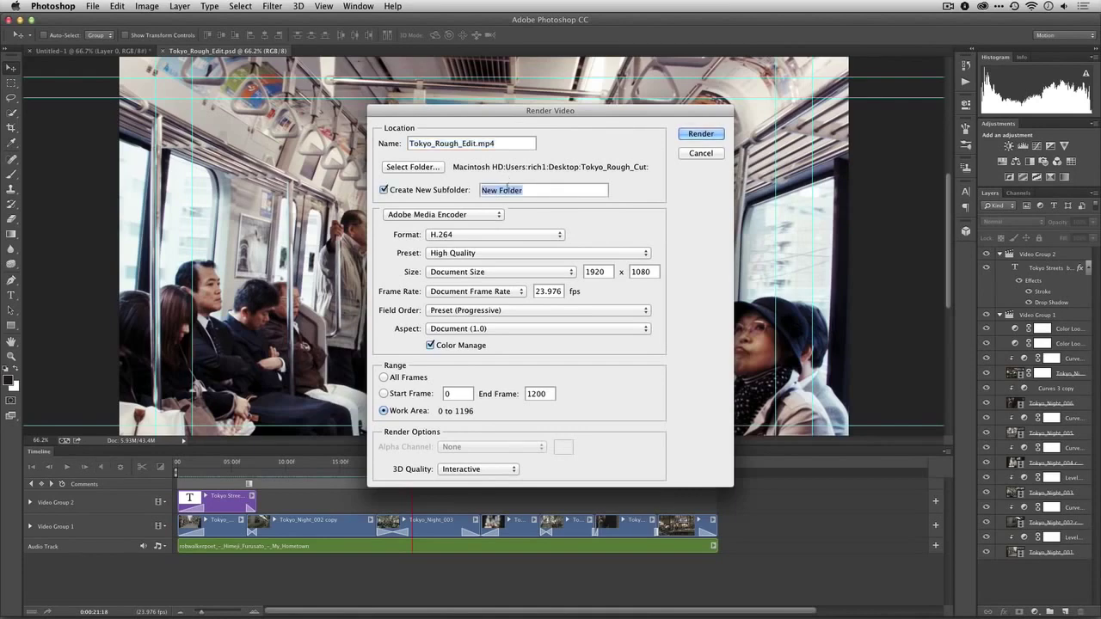
{"action": "type", "text": "Exports"}
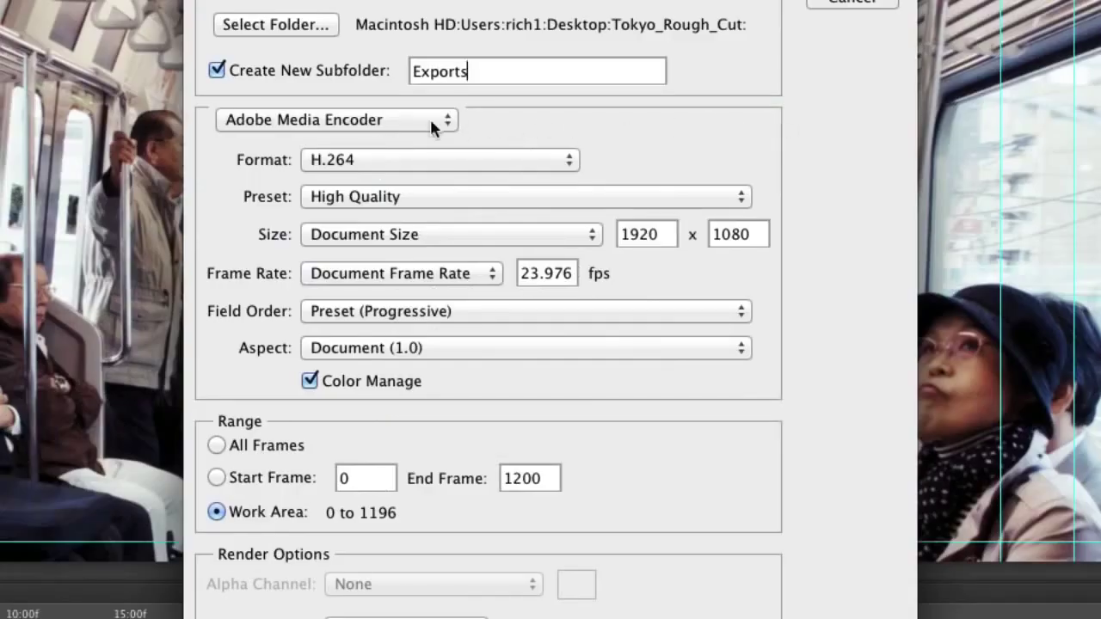
Keep Adobe Media Encoder as renderer and set the Format to DPX
{"action": "left_click", "coordinate": [491, 215]}
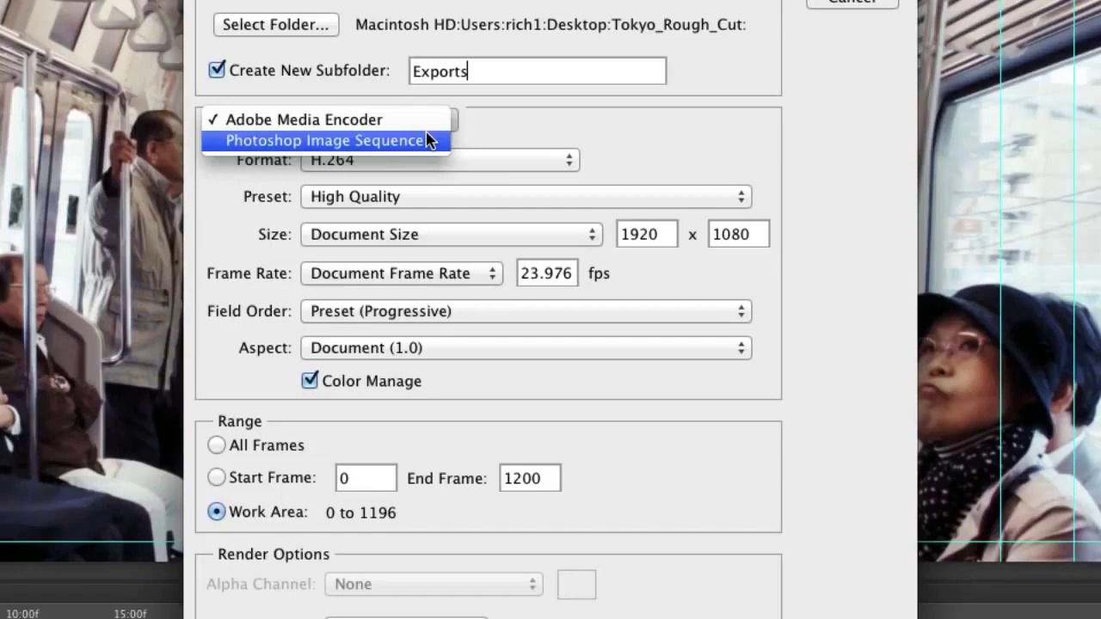
{"action": "left_click", "coordinate": [423, 120]}
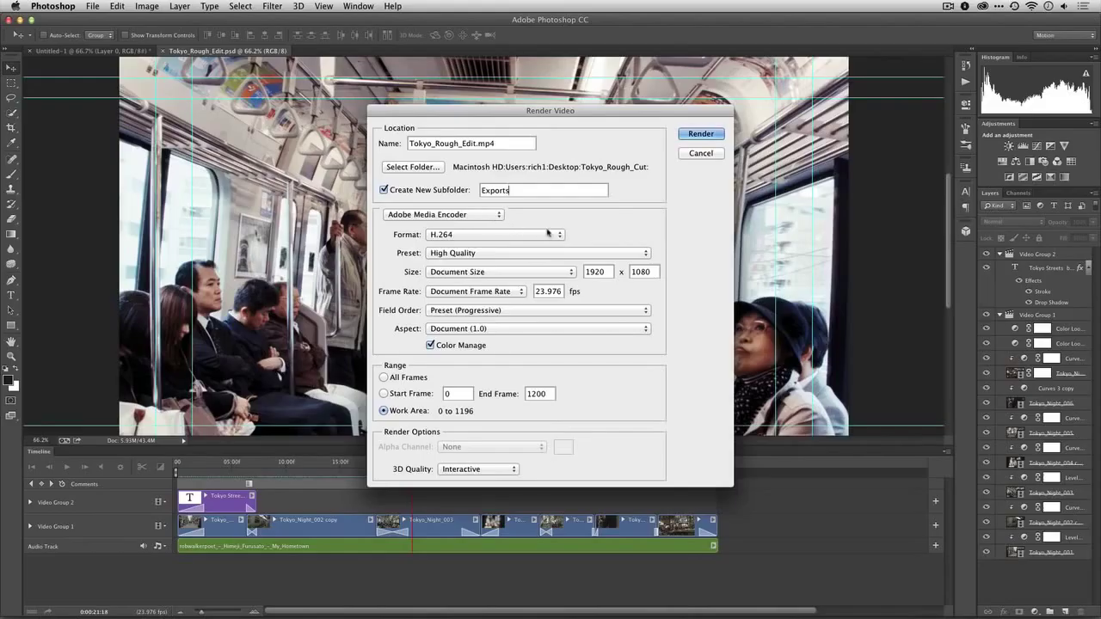
{"action": "left_click", "coordinate": [571, 160]}
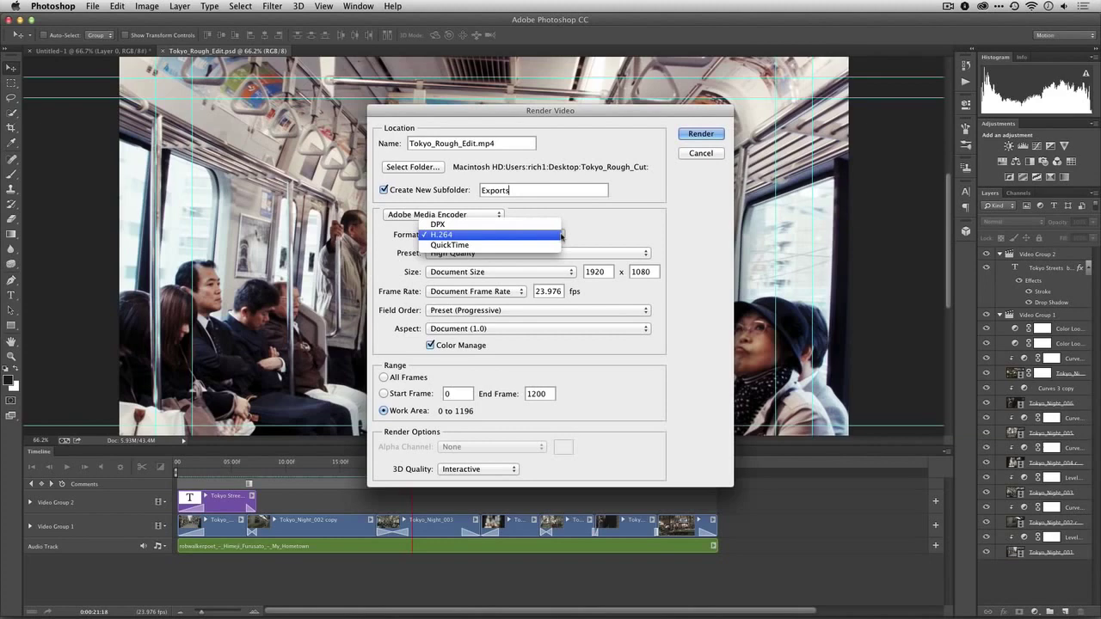
{"action": "left_click", "coordinate": [553, 225]}
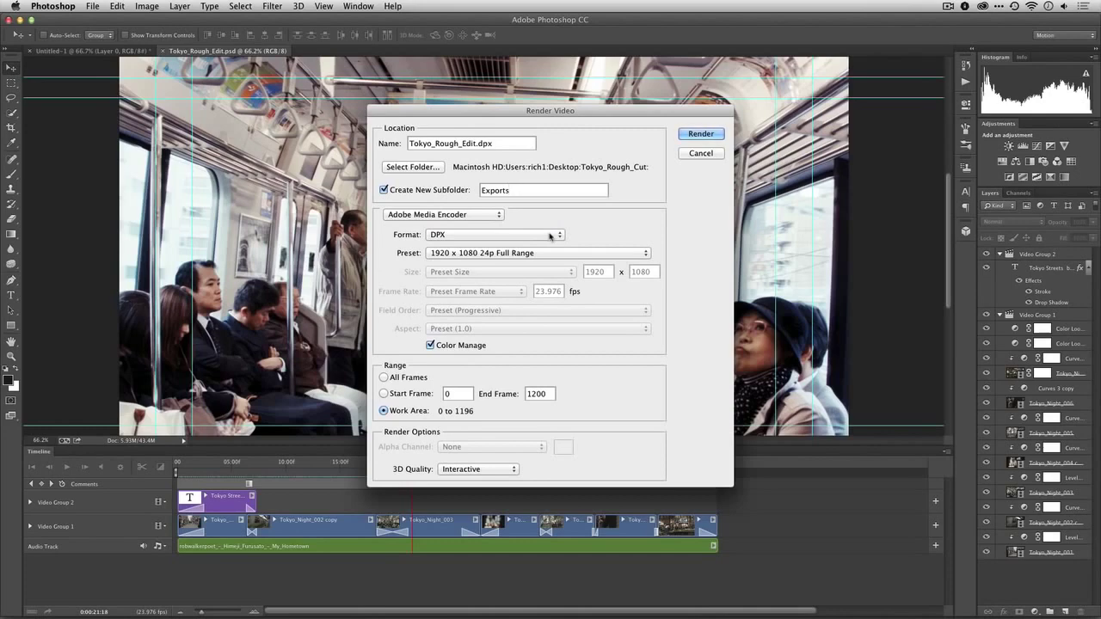
{"action": "left_click", "coordinate": [549, 235]}
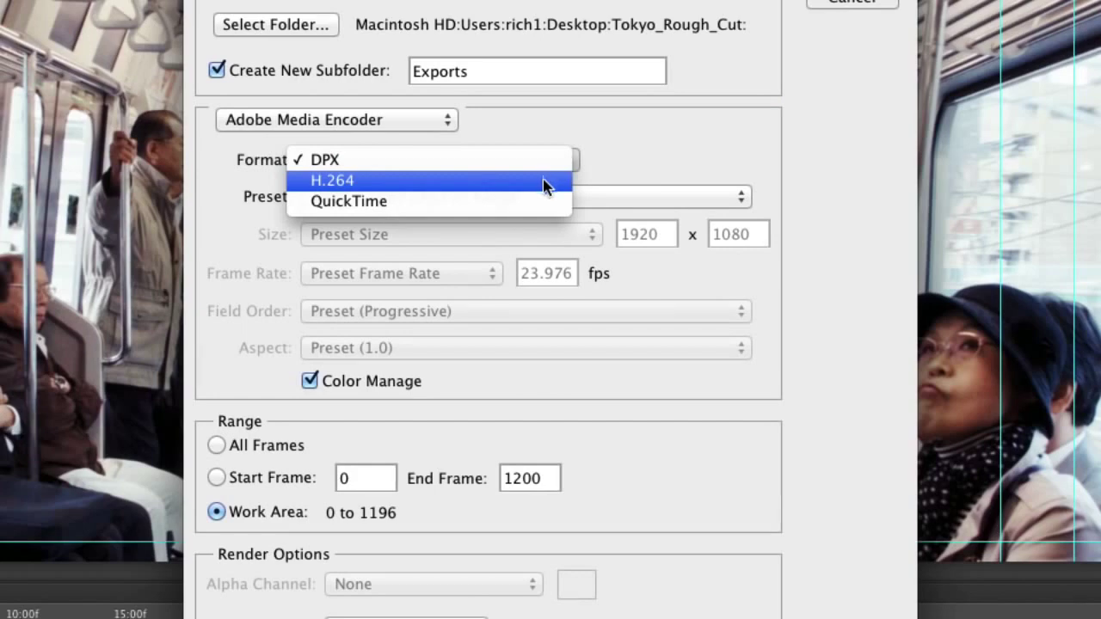
After briefly trying QuickTime, set the format back to H.264 with the High Quality preset
{"action": "left_click", "coordinate": [539, 202]}
{"action": "left_click", "coordinate": [539, 197]}
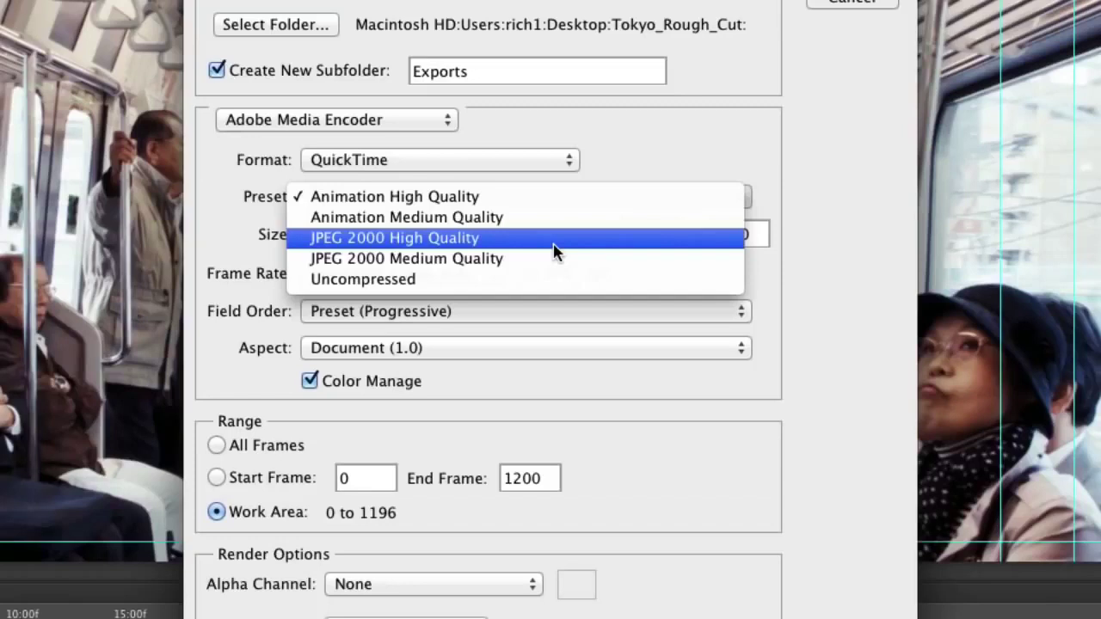
{"action": "left_click", "coordinate": [555, 251]}
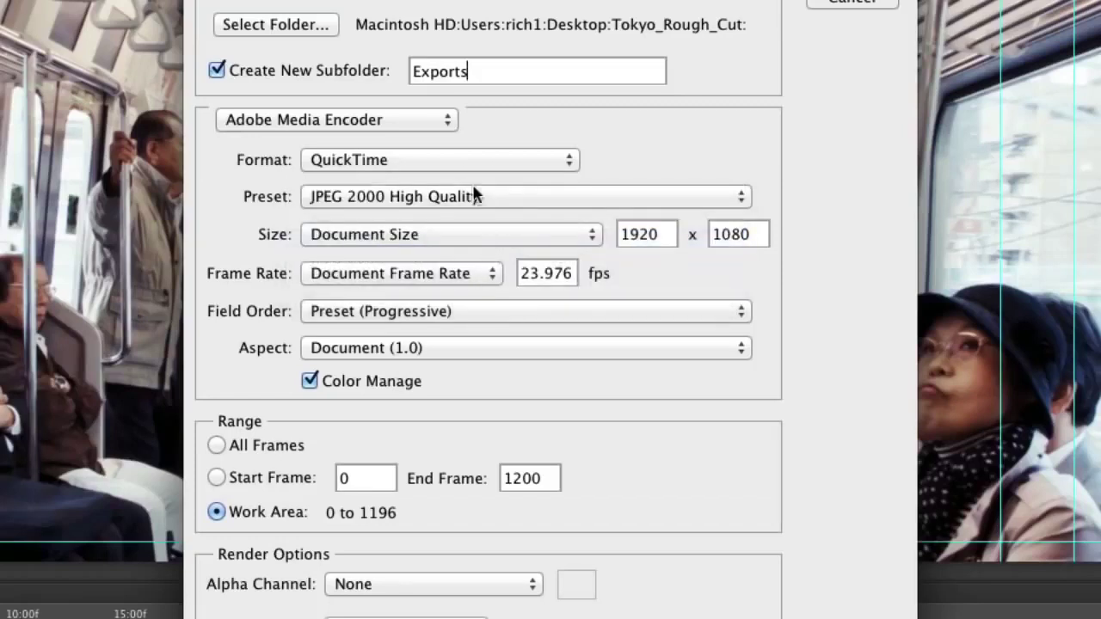
{"action": "left_click", "coordinate": [464, 160]}
{"action": "left_click", "coordinate": [460, 139]}
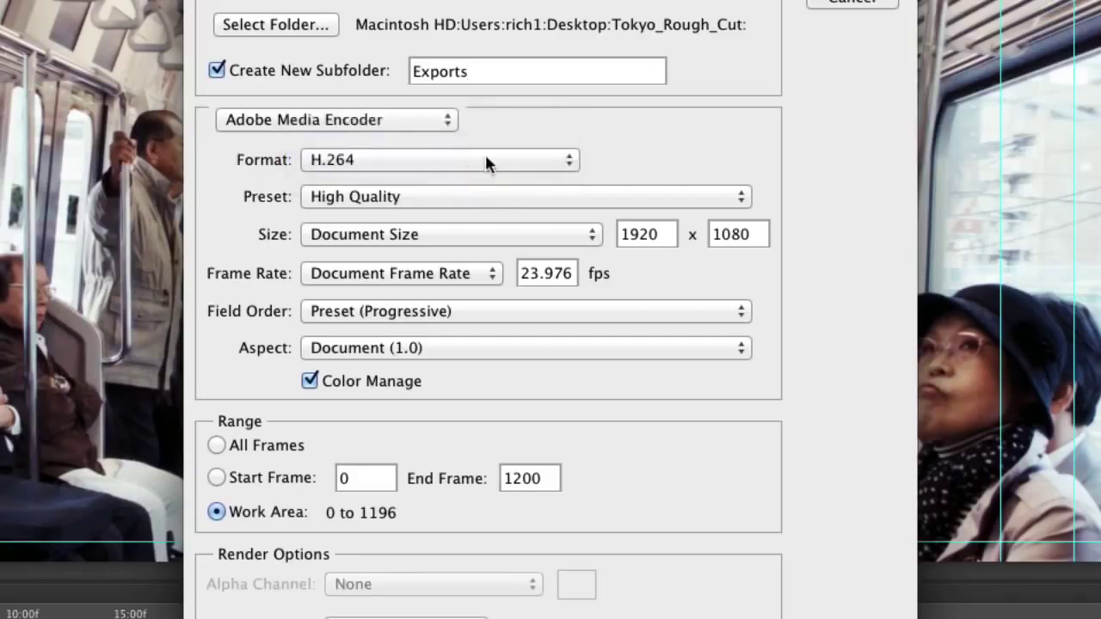
{"action": "left_click", "coordinate": [501, 196]}
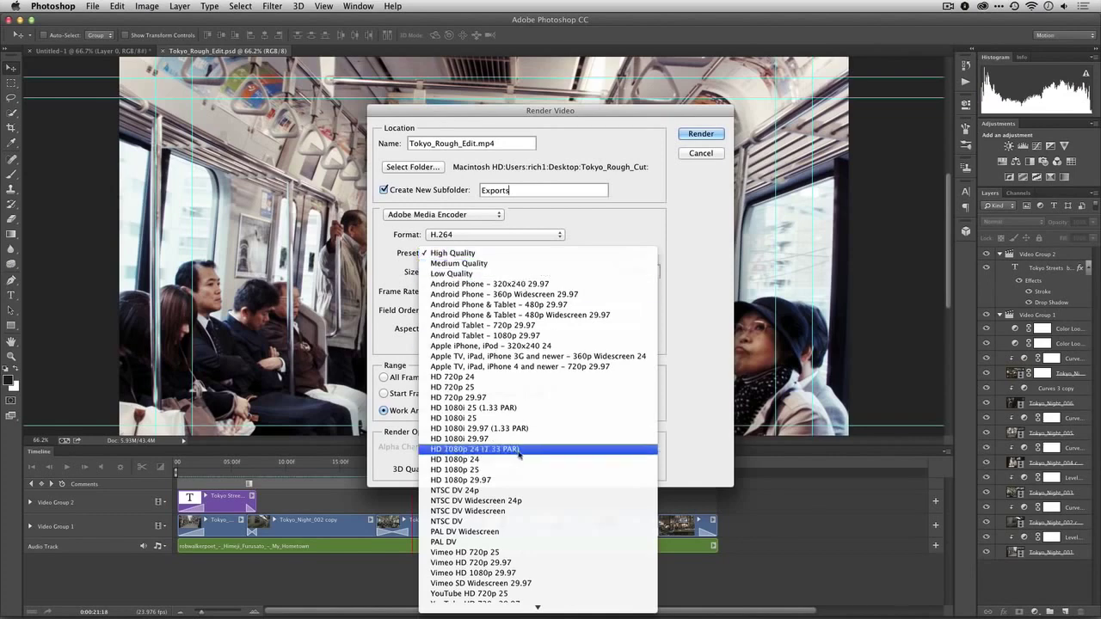
Choose the Vimeo HD 1080p 29.97 preset and keep Size on Document Size (1920 x 1080)
{"action": "mouse_move", "coordinate": [511, 615]}
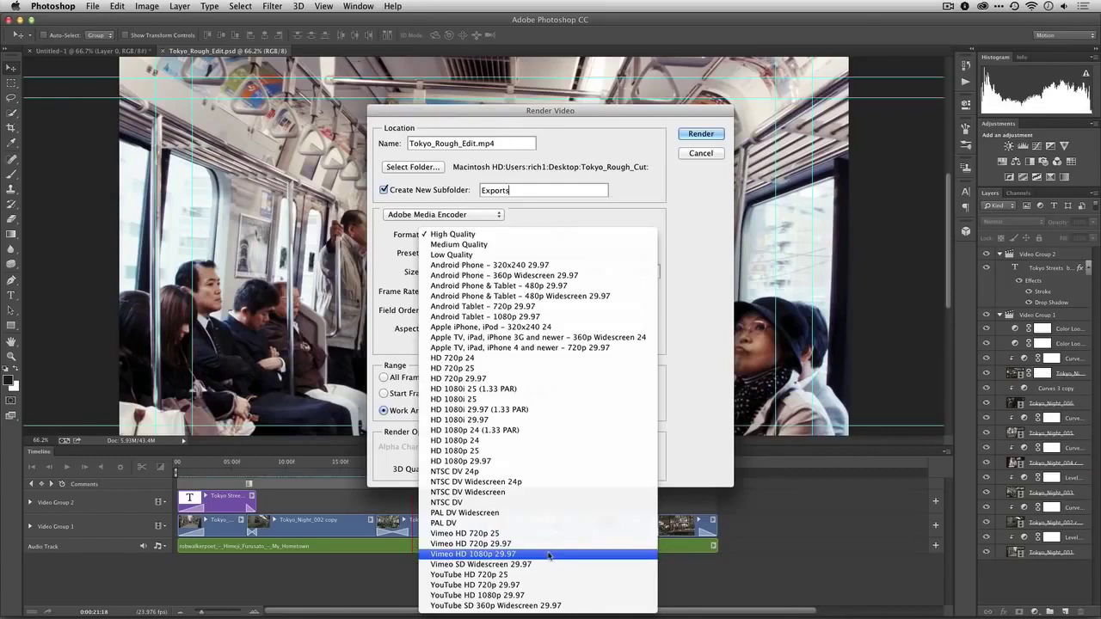
{"action": "left_click", "coordinate": [549, 556]}
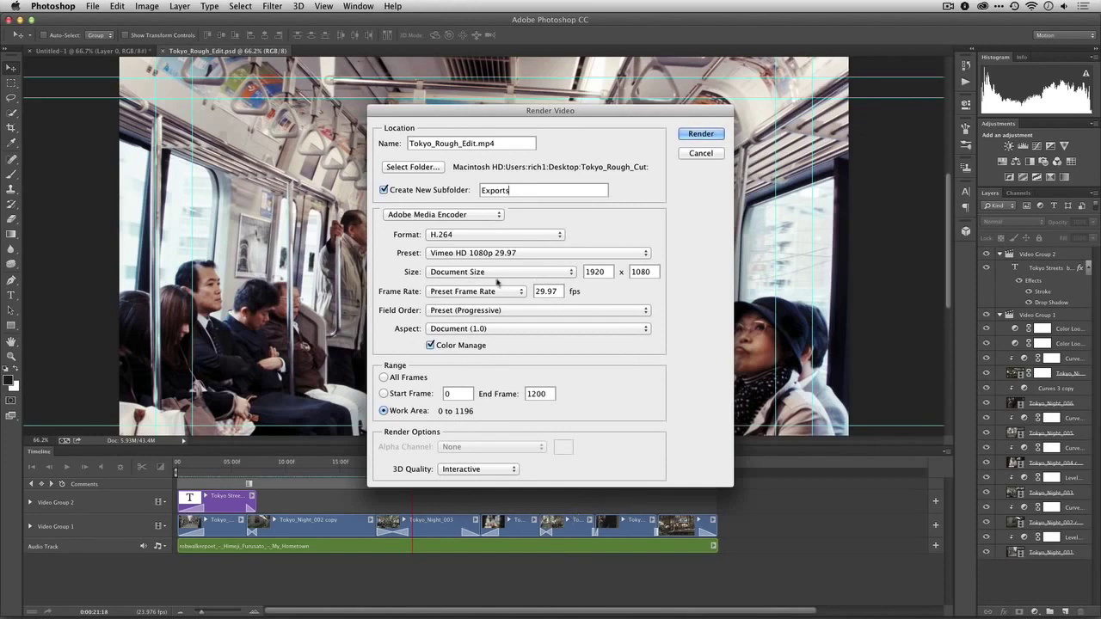
{"action": "left_click", "coordinate": [481, 274]}
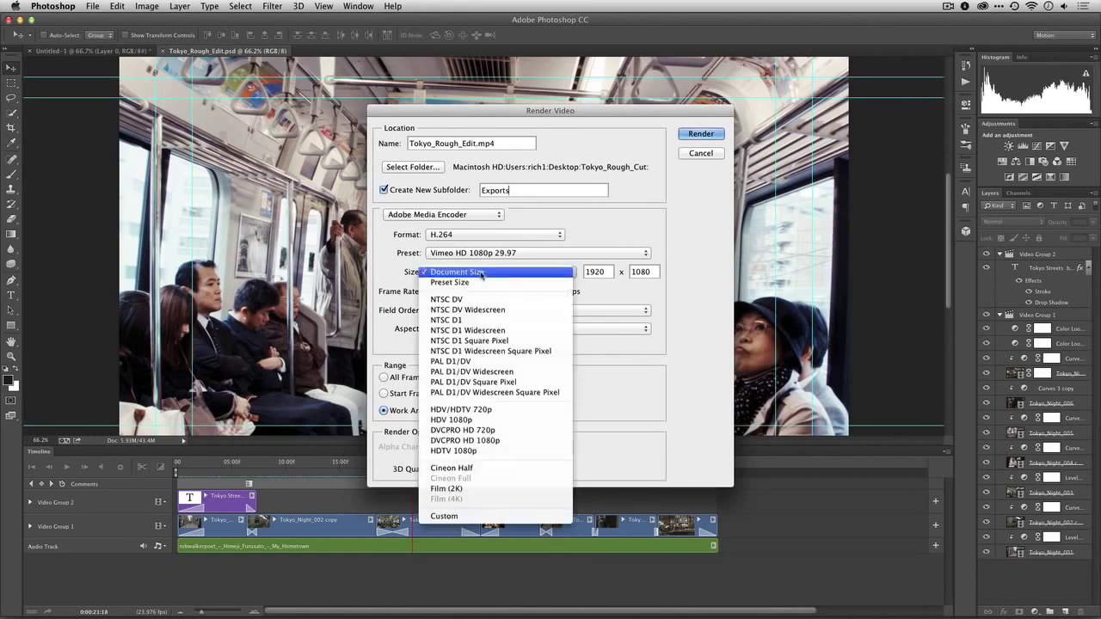
{"action": "left_click", "coordinate": [482, 272]}
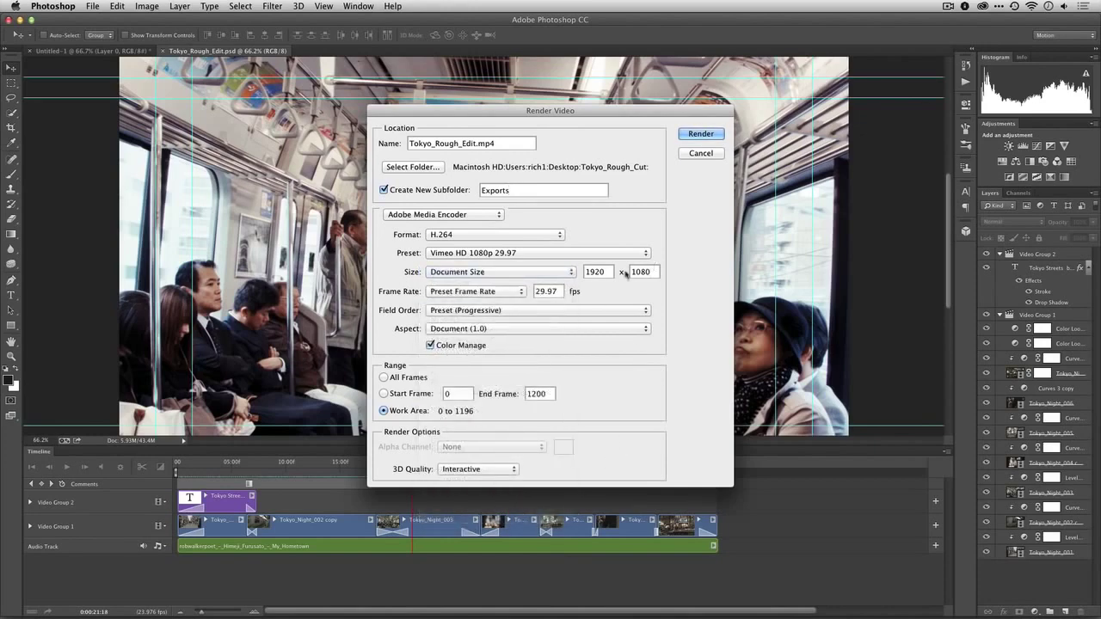
{"action": "left_click", "coordinate": [506, 293]}
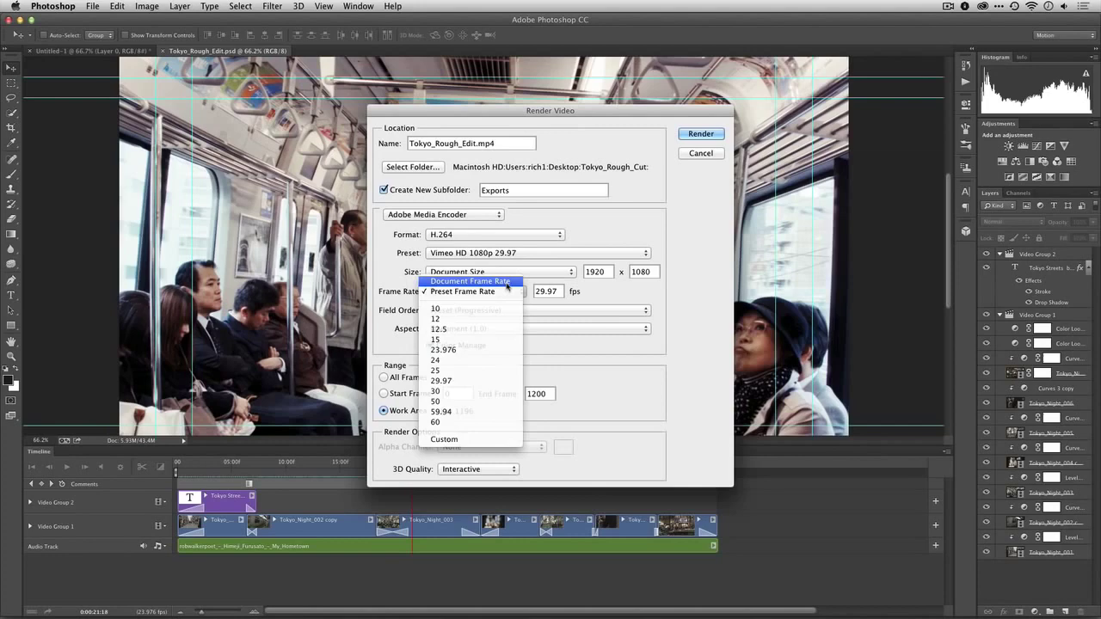
Use the Document Frame Rate of 23.976 fps with Progressive field order
{"action": "left_click", "coordinate": [507, 284]}
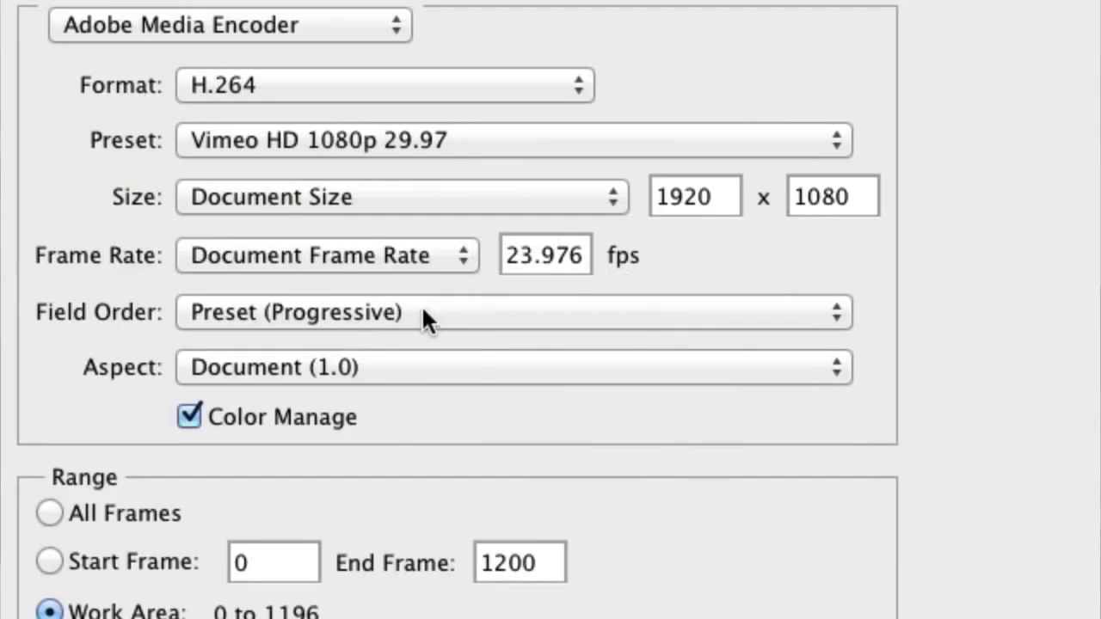
{"action": "left_click", "coordinate": [503, 310]}
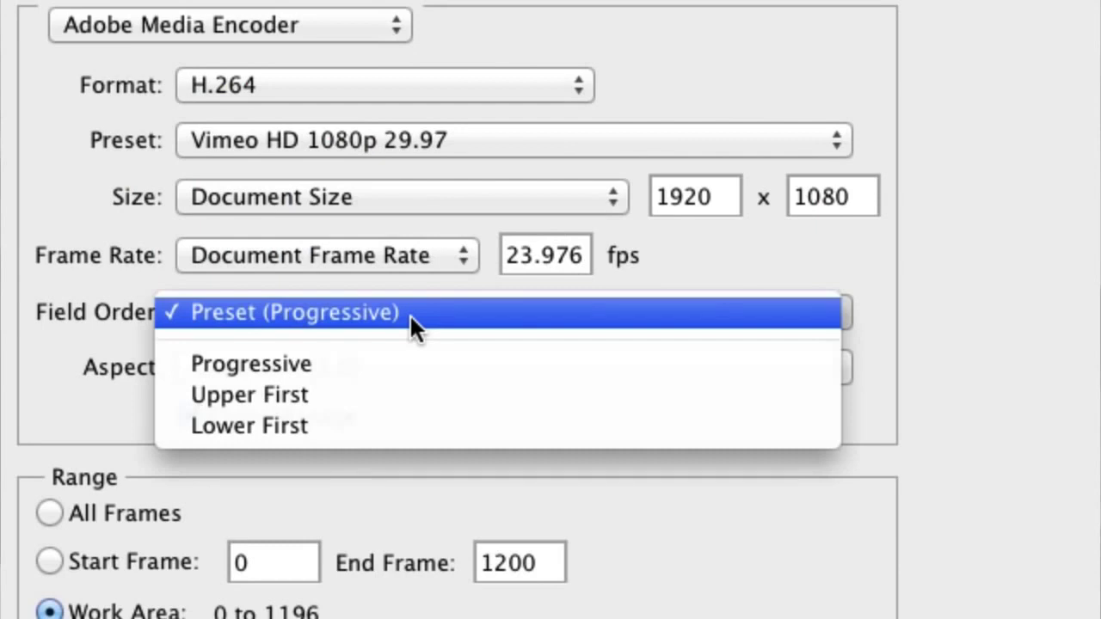
{"action": "left_click", "coordinate": [406, 360]}
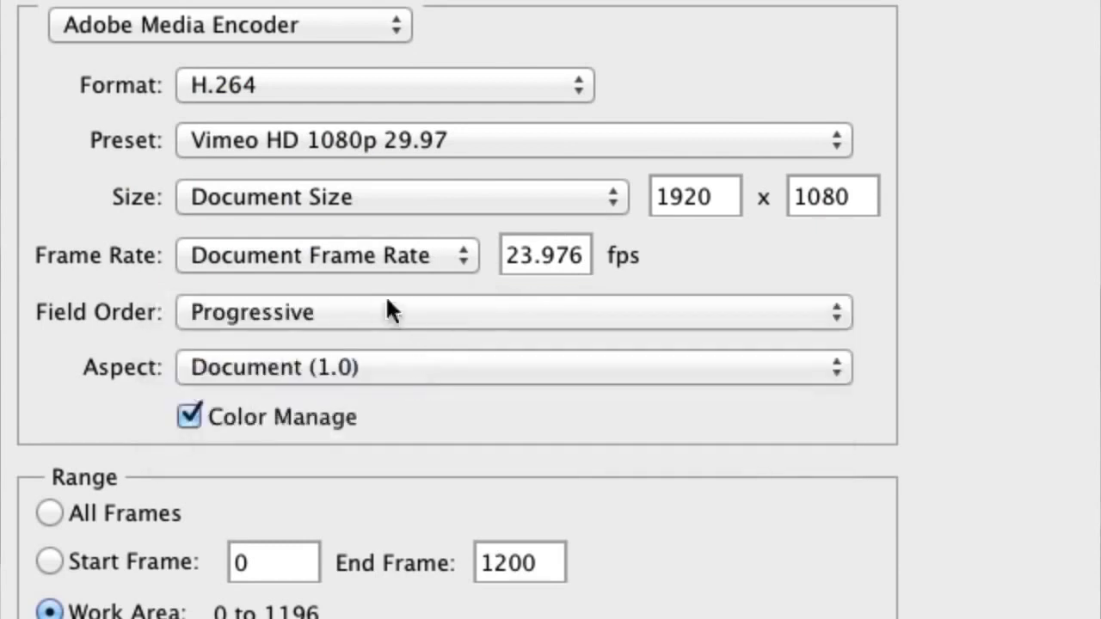
{"action": "left_click", "coordinate": [436, 316]}
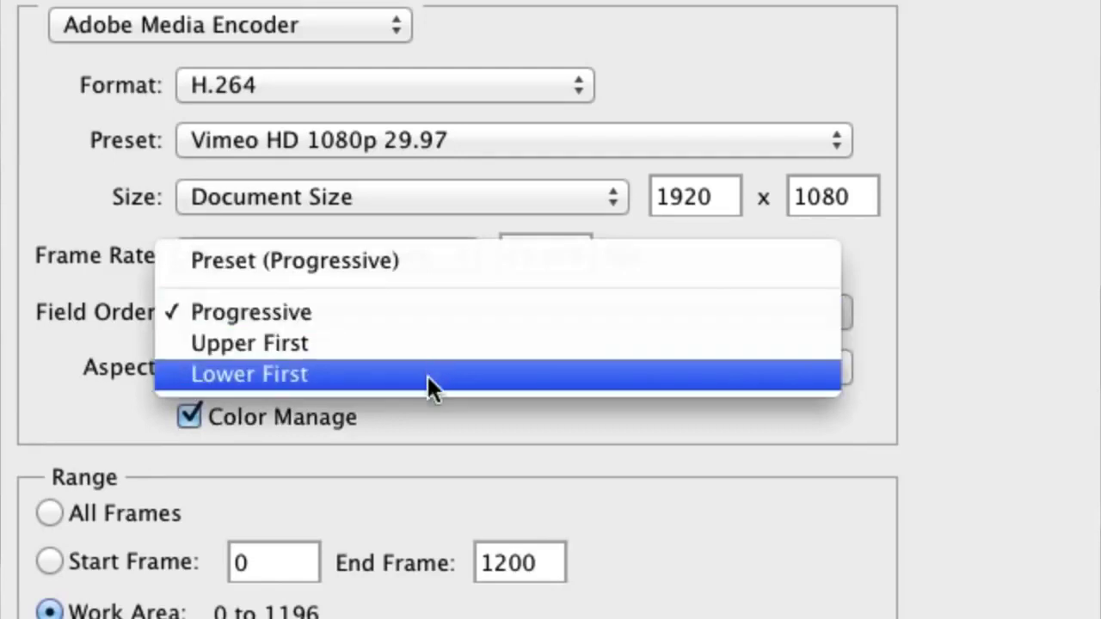
{"action": "left_click", "coordinate": [435, 314]}
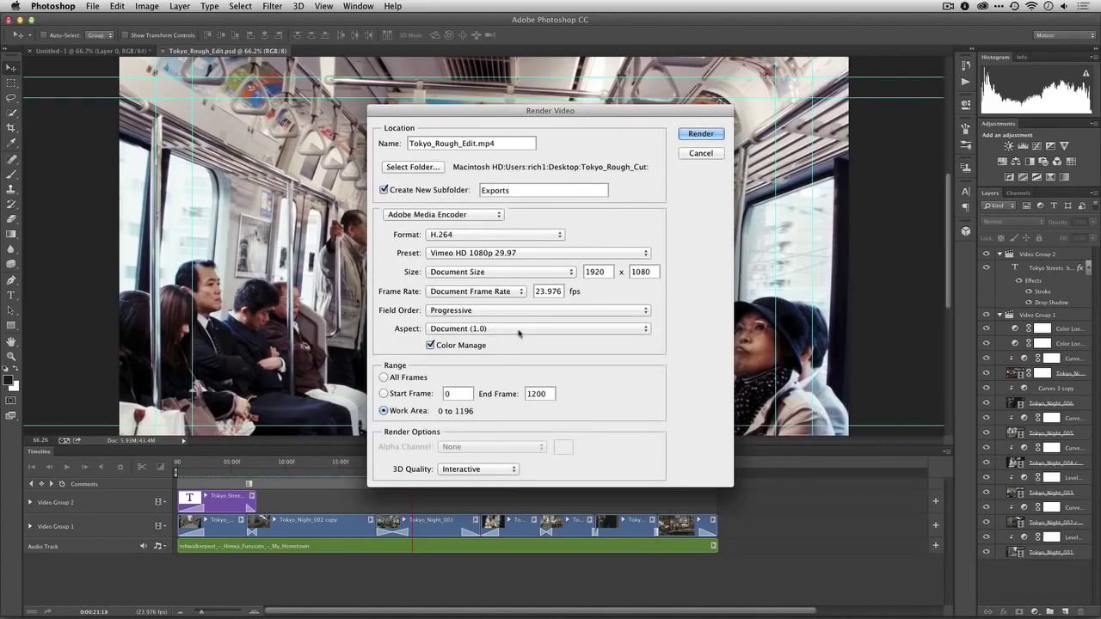
Keep the Document (1.0) aspect ratio and uncheck Color Manage
{"action": "left_click", "coordinate": [434, 371]}
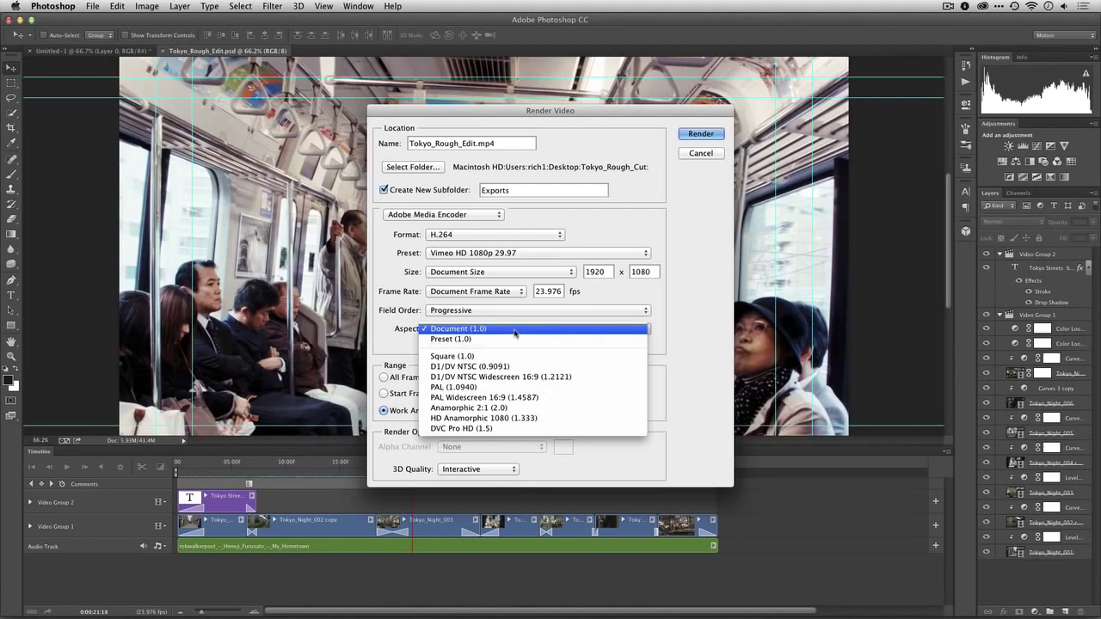
{"action": "left_click", "coordinate": [515, 333]}
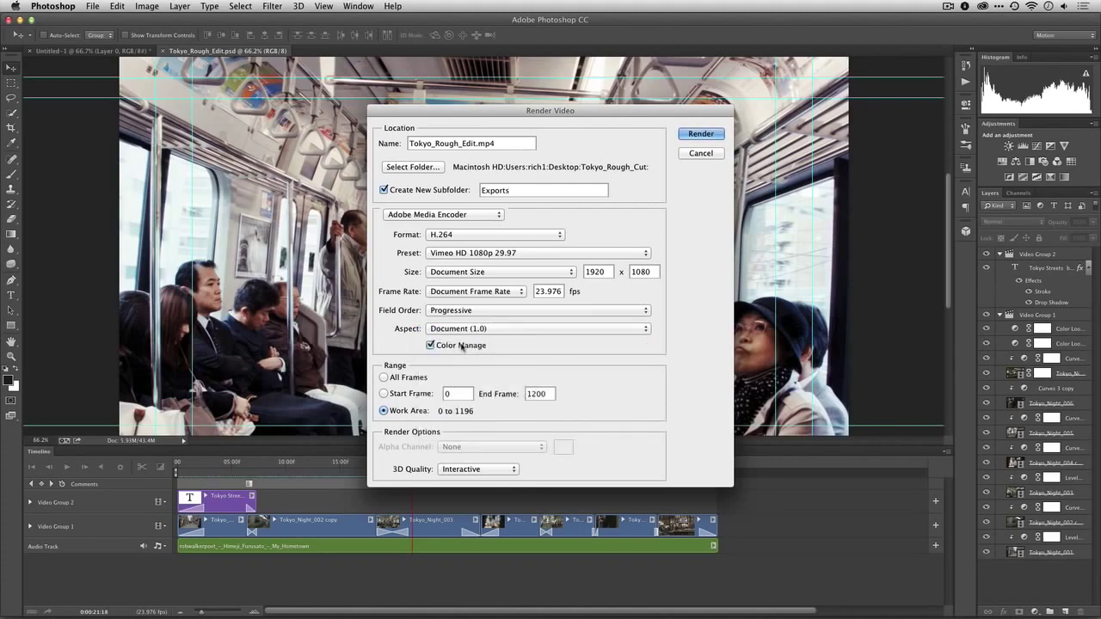
{"action": "left_click", "coordinate": [462, 345]}
Render the Tokyo_Rough_Edit timeline to video and let the export run
{"action": "left_click", "coordinate": [684, 137]}
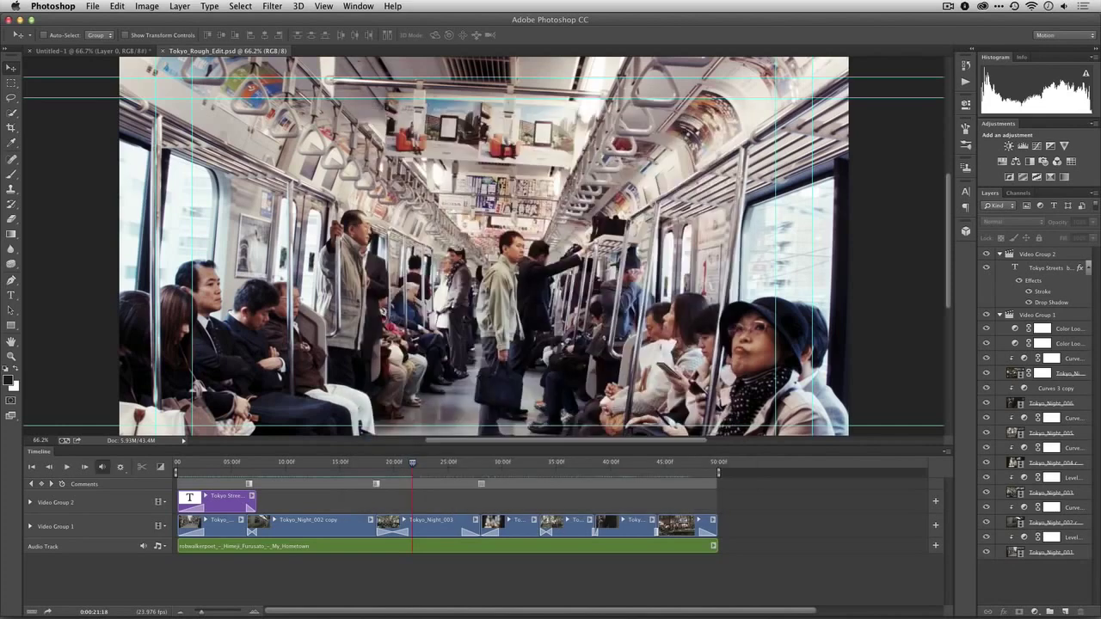